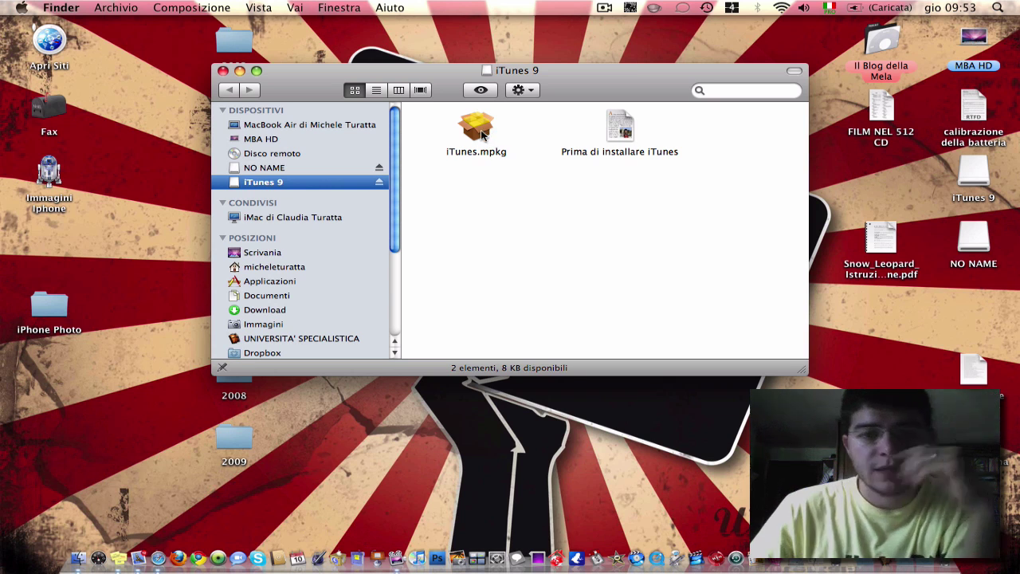
- Launch the iTunes.mpkg installer, go through its introduction and read-me pages, and accept the software licence
left_click(480, 132)
double_click(481, 136)
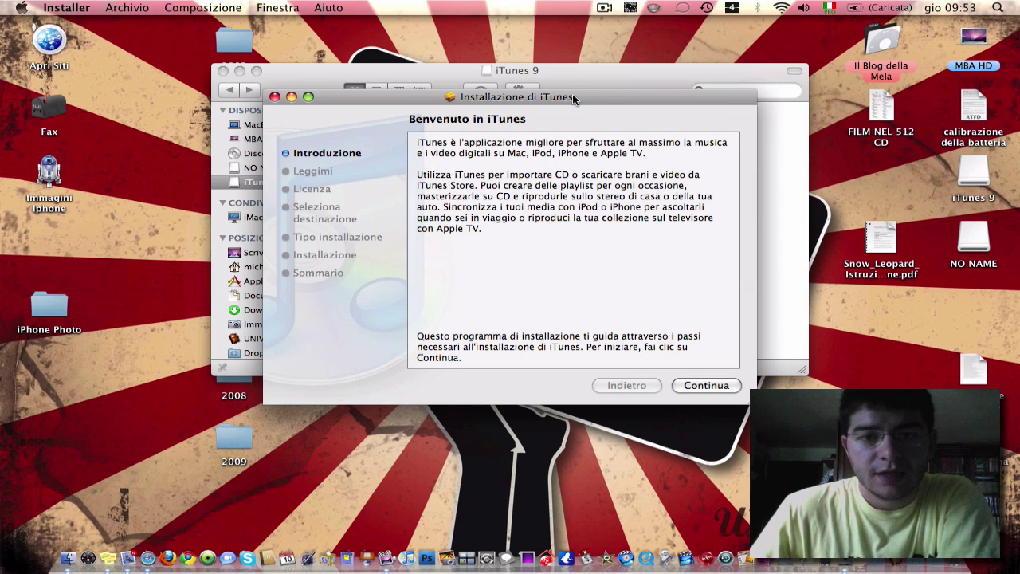
left_click(694, 386)
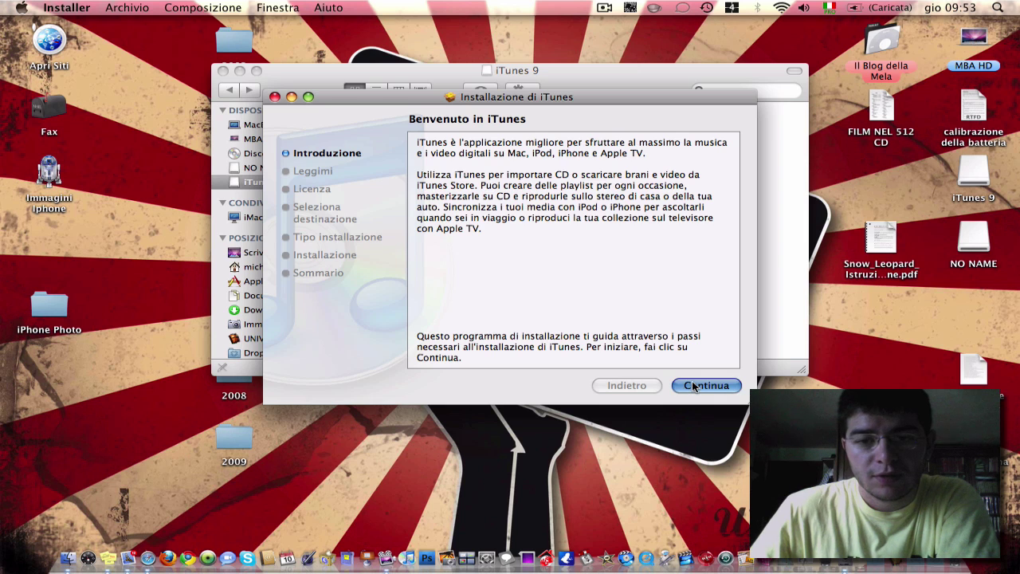
left_click(706, 386)
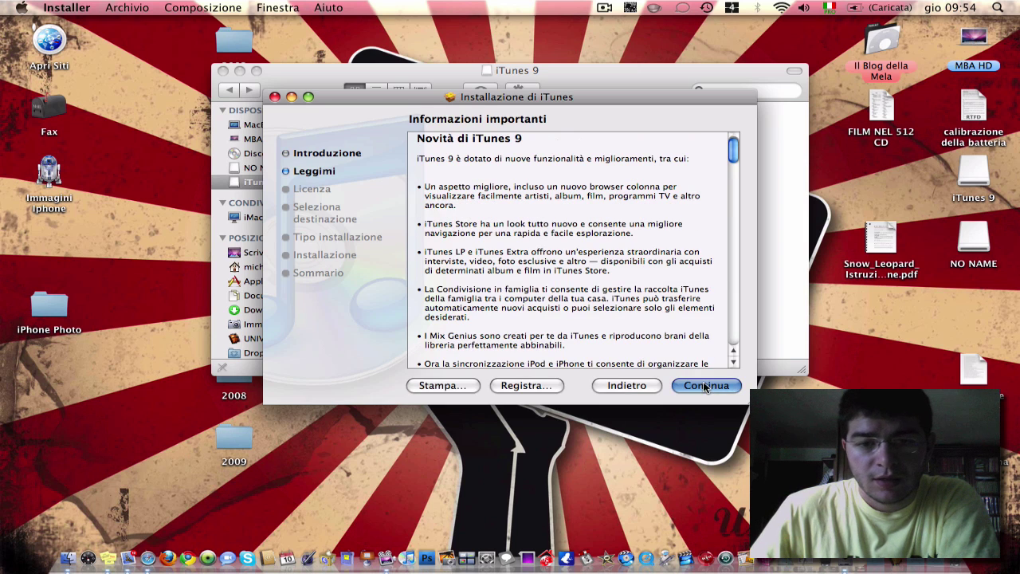
left_click(705, 385)
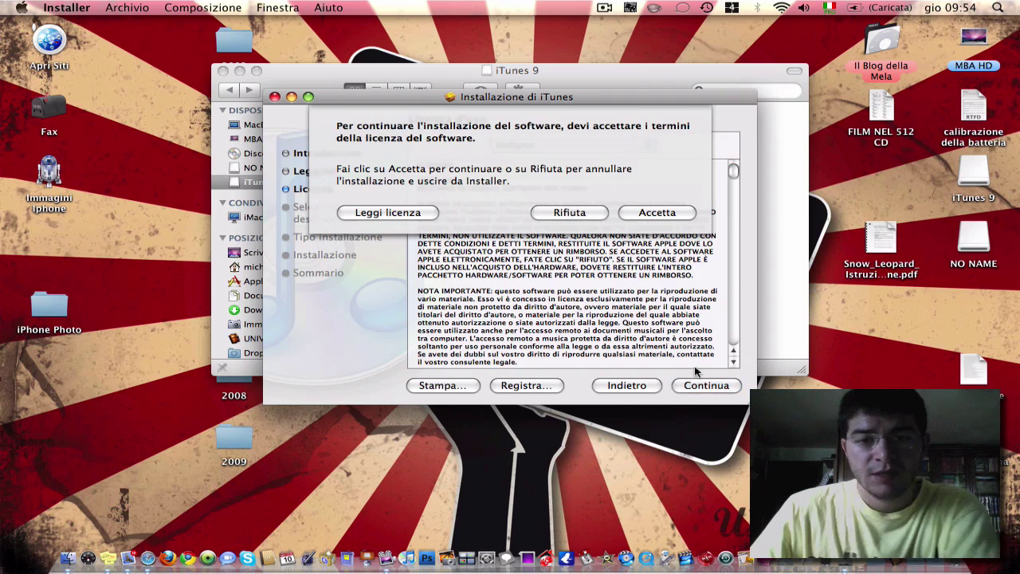
left_click(643, 212)
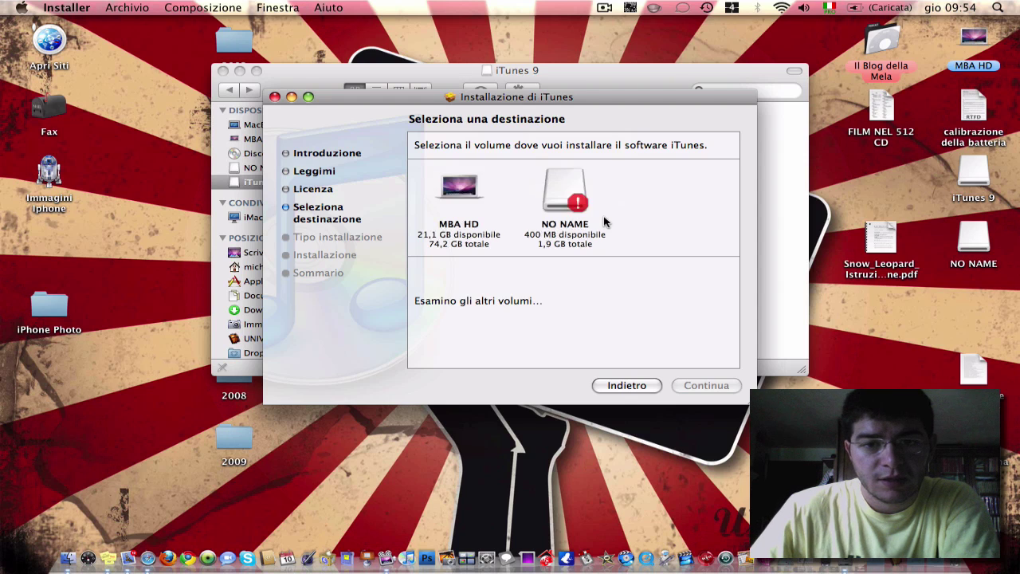
- Choose the MBA HD volume as the destination and start the standard iTunes installation
left_click(463, 191)
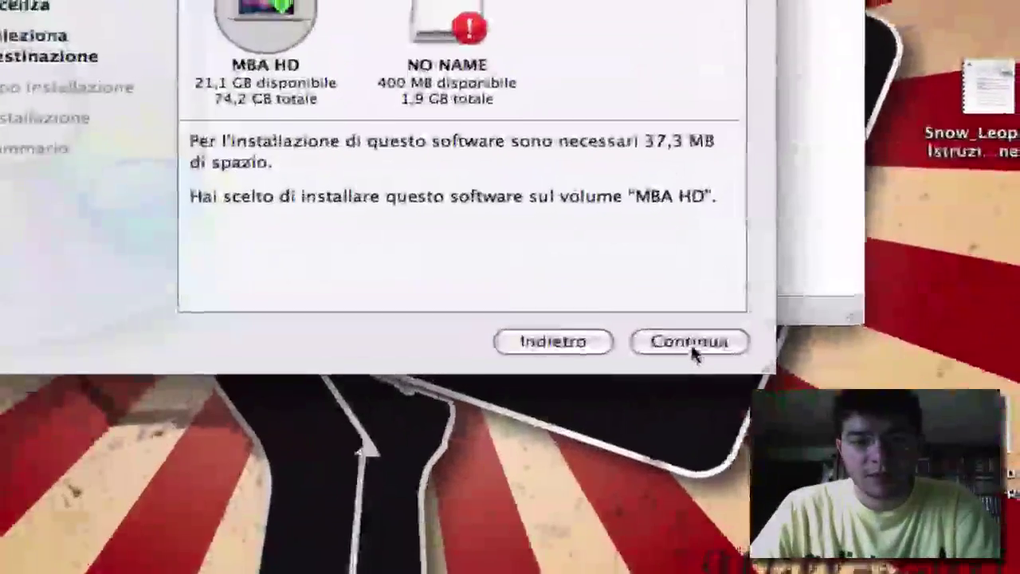
left_click(740, 464)
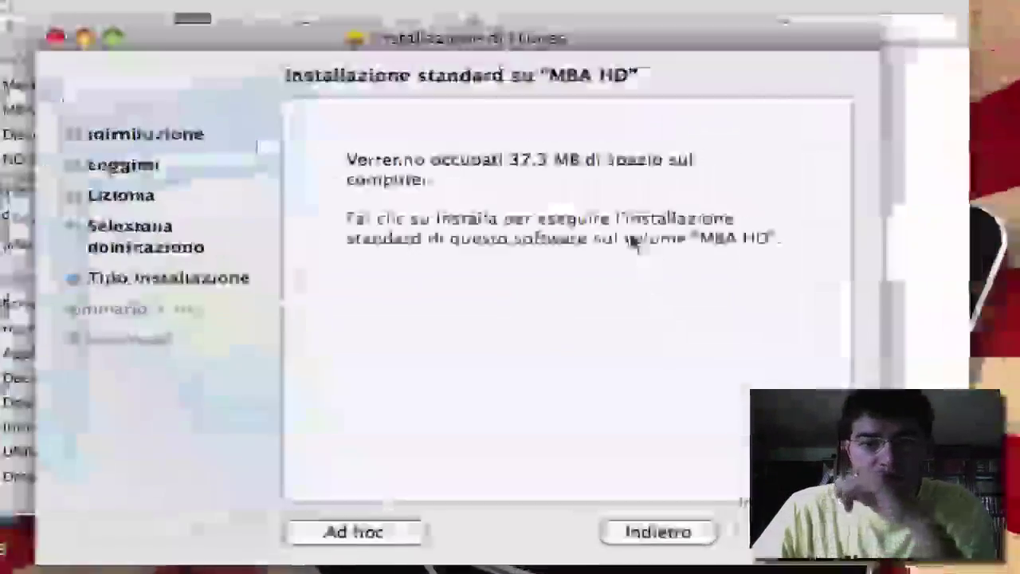
key("Return")
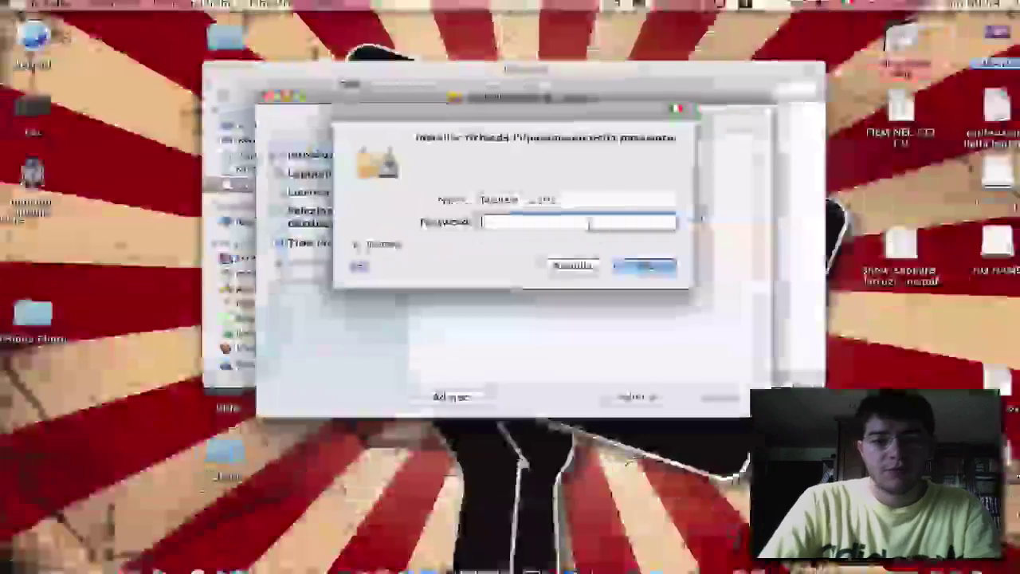
- Authorize the installation with the account password, and close the finished installer and the iTunes 9 disk window
left_click_drag(598, 112, 224, 501)
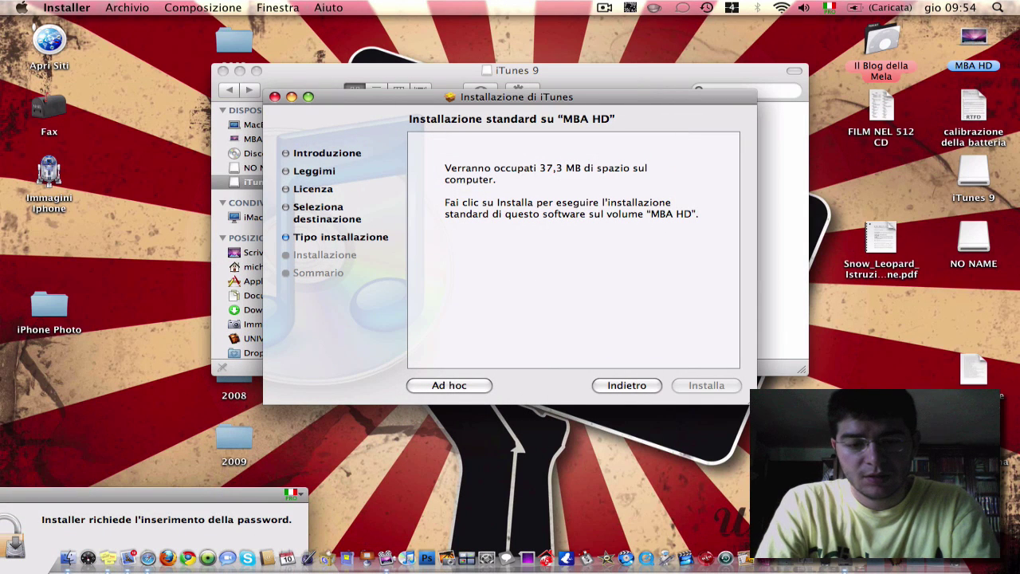
key("Return")
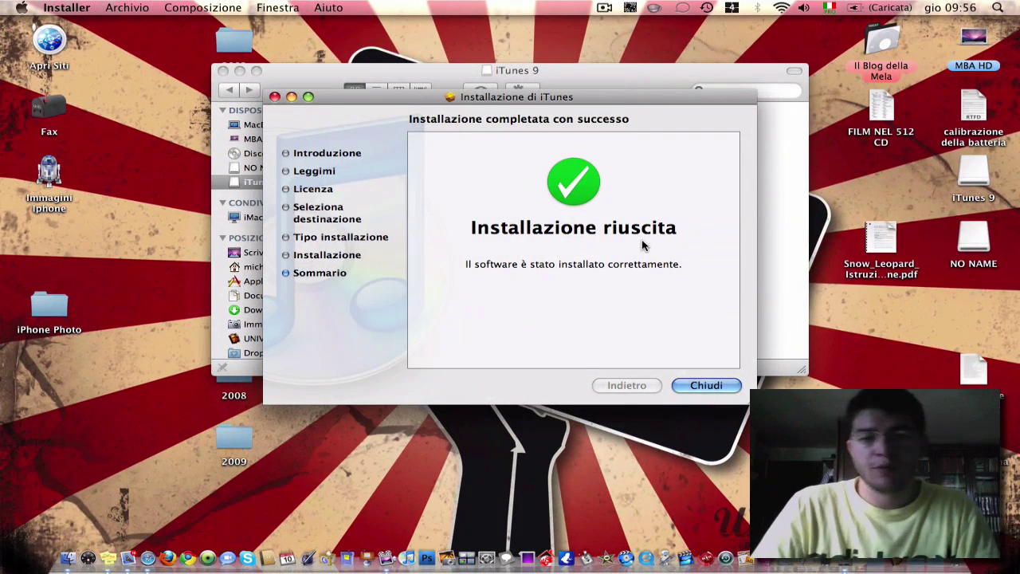
left_click(708, 386)
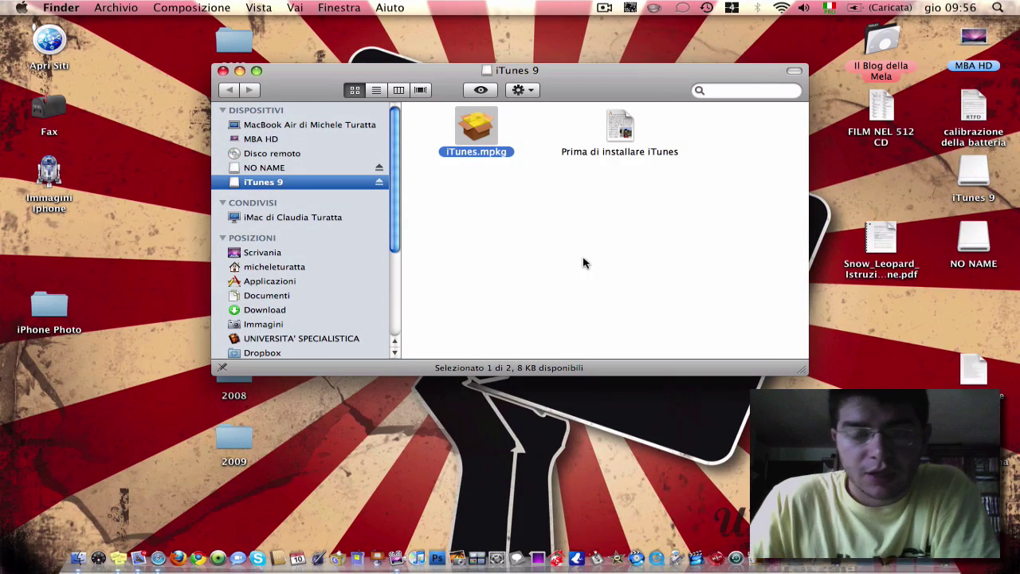
left_click(223, 71)
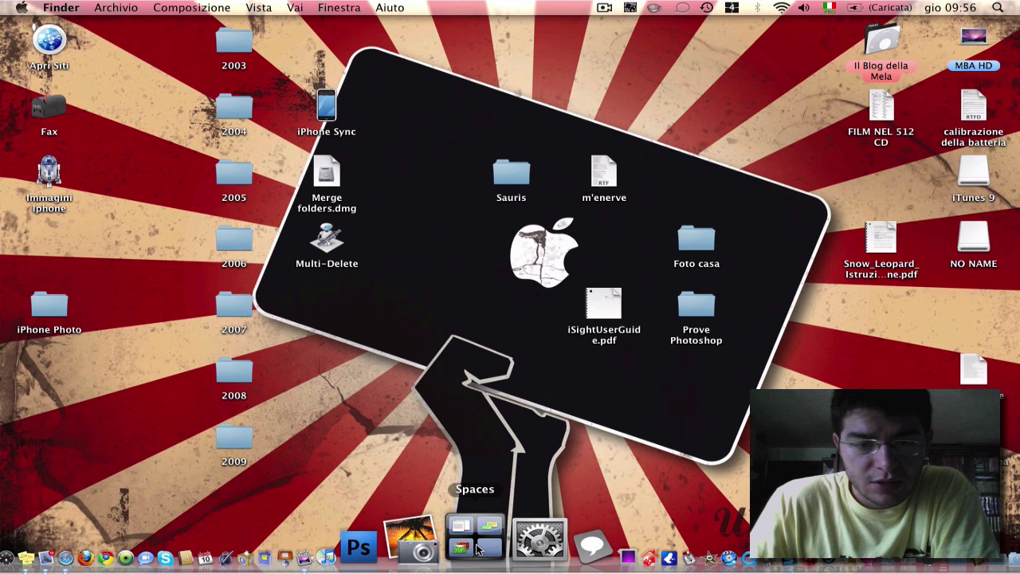
- Launch iTunes, accept its licence agreement and look through the song list in the music library
left_click(422, 547)
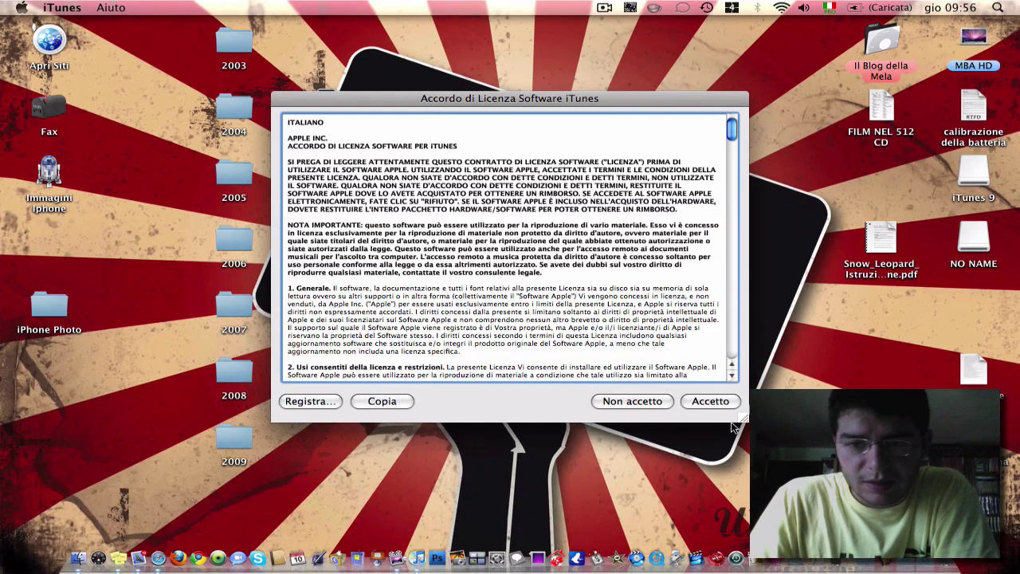
left_click(710, 402)
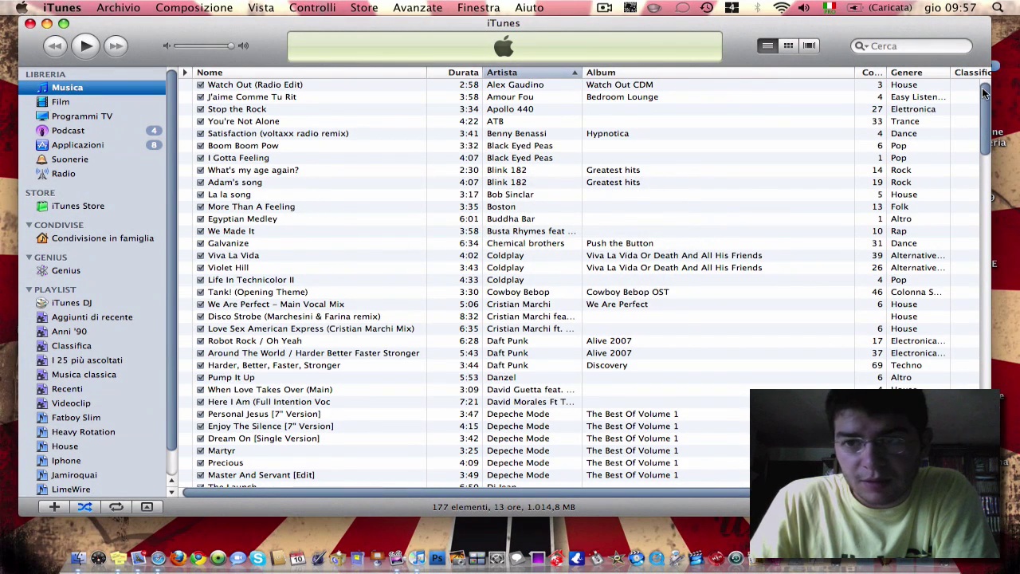
scroll(980, 199, "down", 8)
scroll(979, 263, "up", 8)
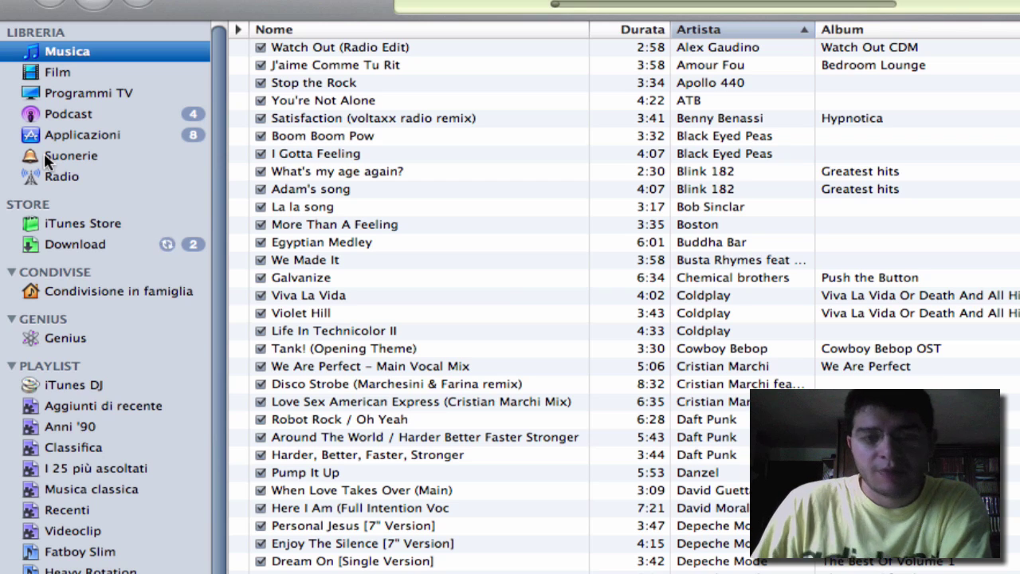
- Activate Condivisione in famiglia (Home Sharing) with the iTunes account and its password, and finish the setup
scroll(43, 152, "down", 2)
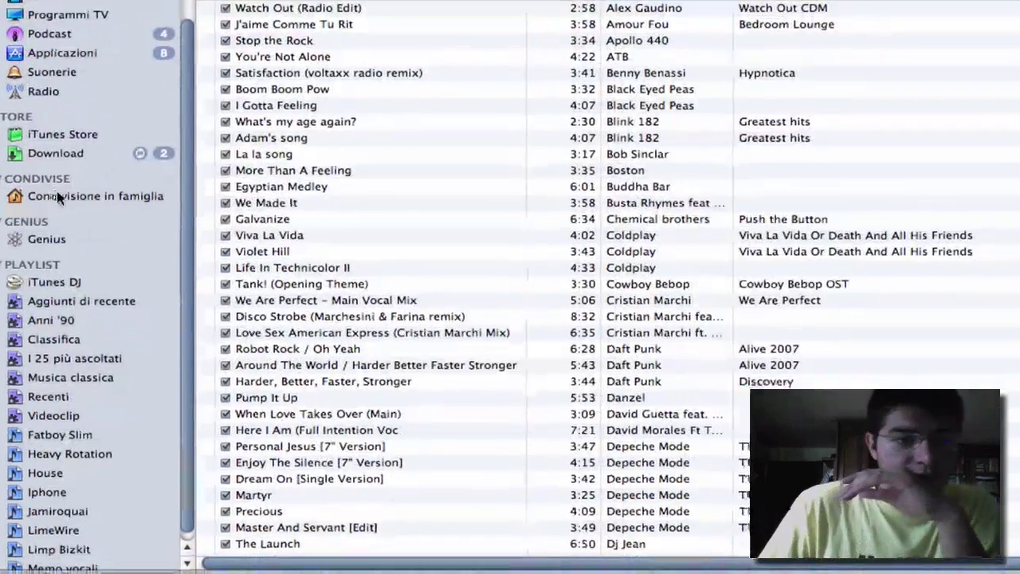
left_click(76, 244)
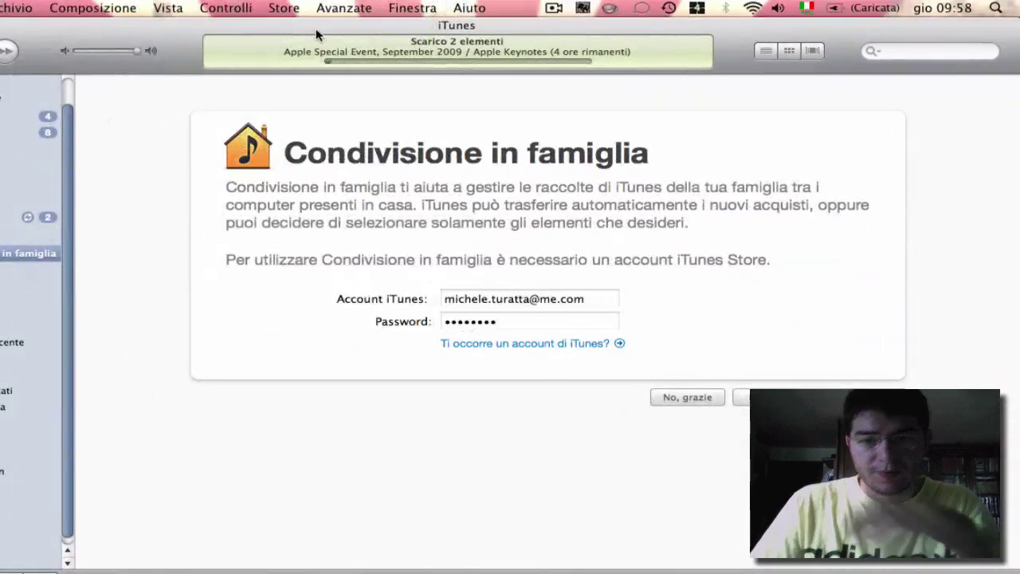
key("Return")
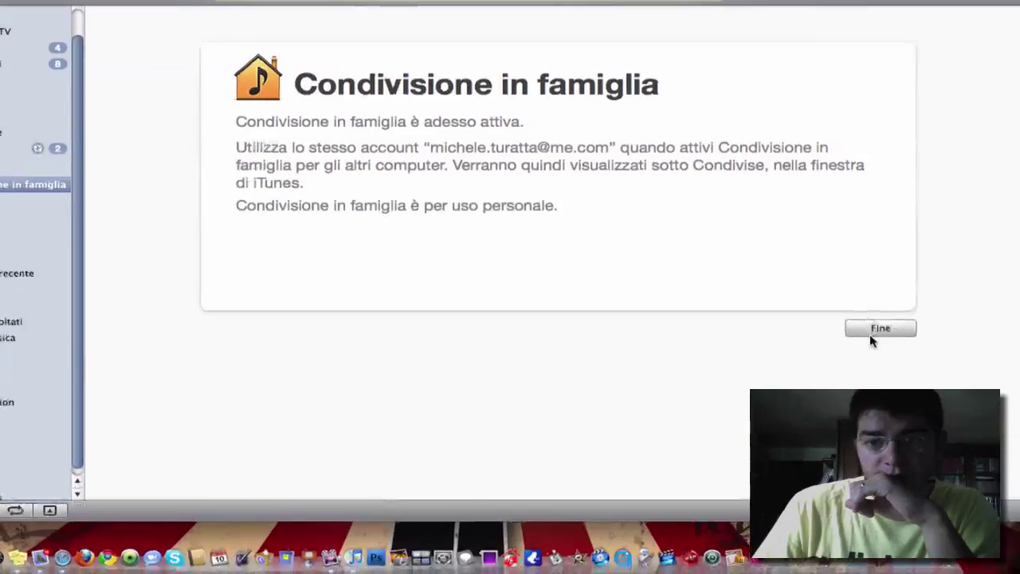
left_click(880, 344)
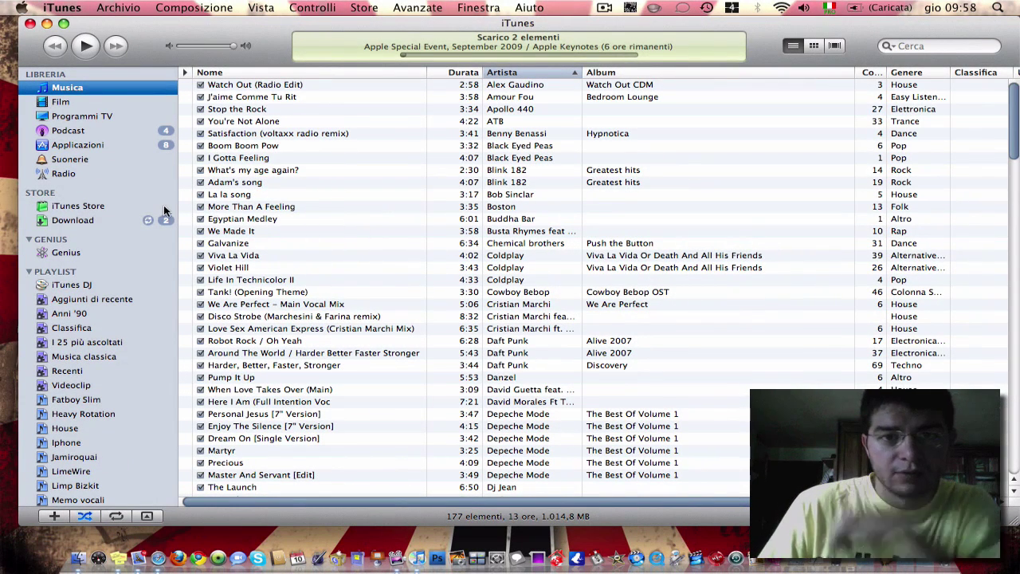
- Check the progress of the Apple Special Event, September 2009 podcast download and return to the music library
left_click(83, 221)
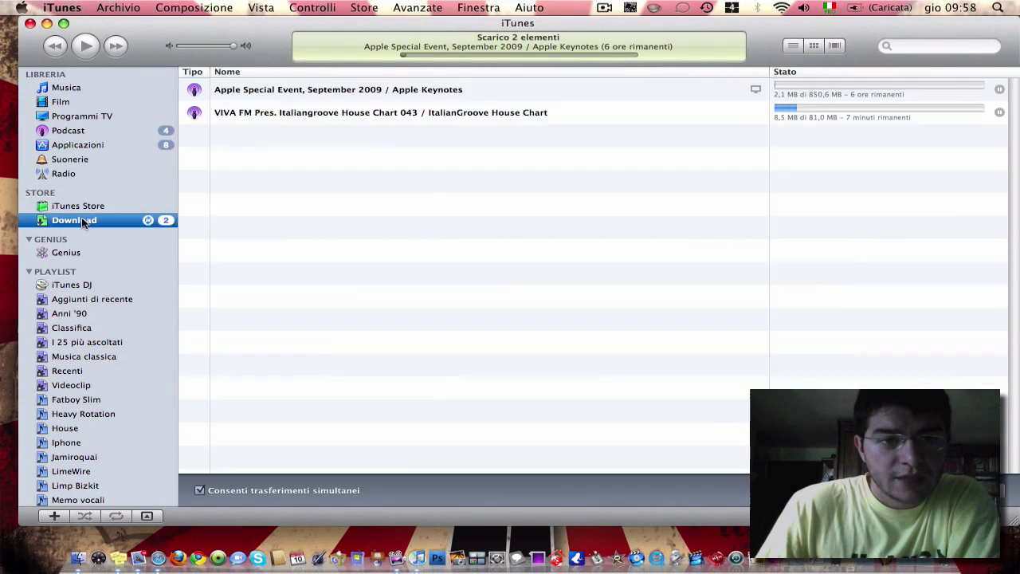
left_click(630, 98)
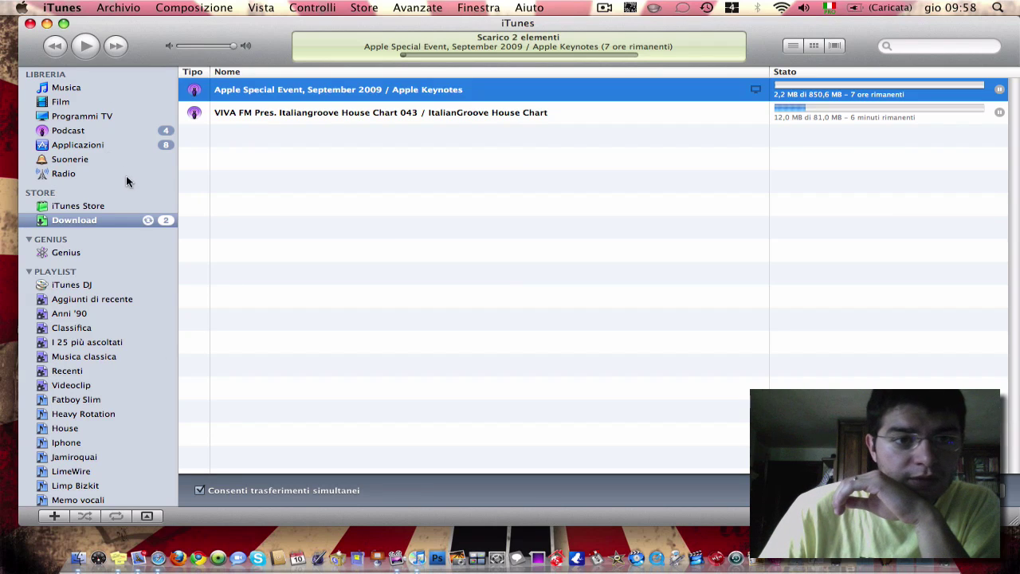
left_click(80, 90)
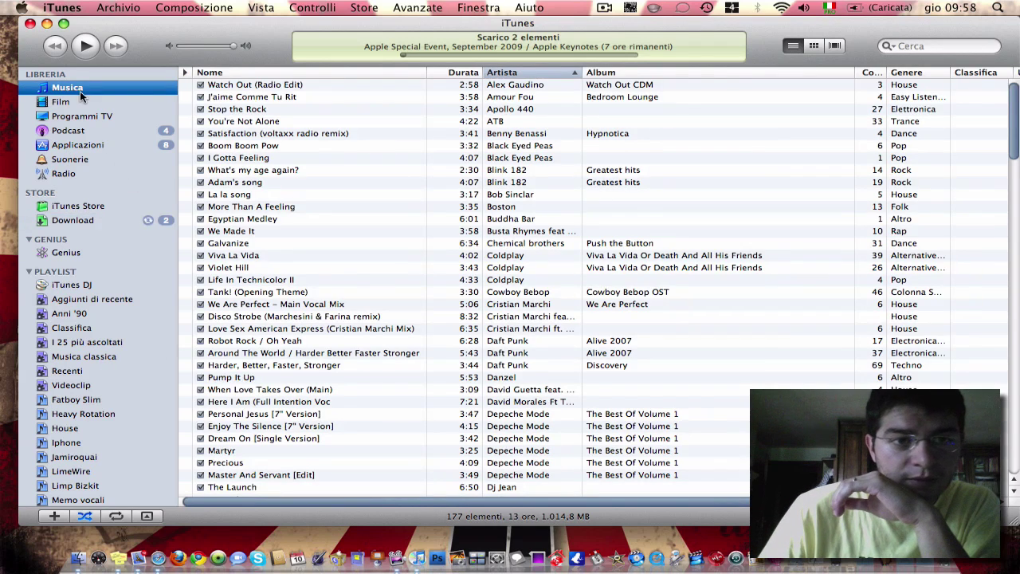
- Review the Generale and Riproduzione pages of the iTunes preferences and close the dialog
left_click(124, 7)
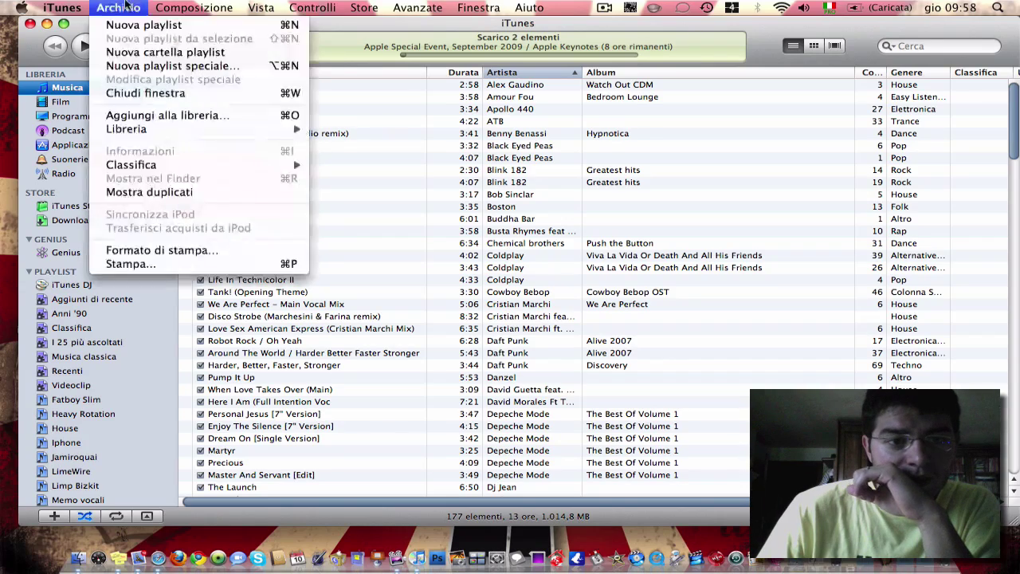
left_click(118, 8)
left_click(74, 8)
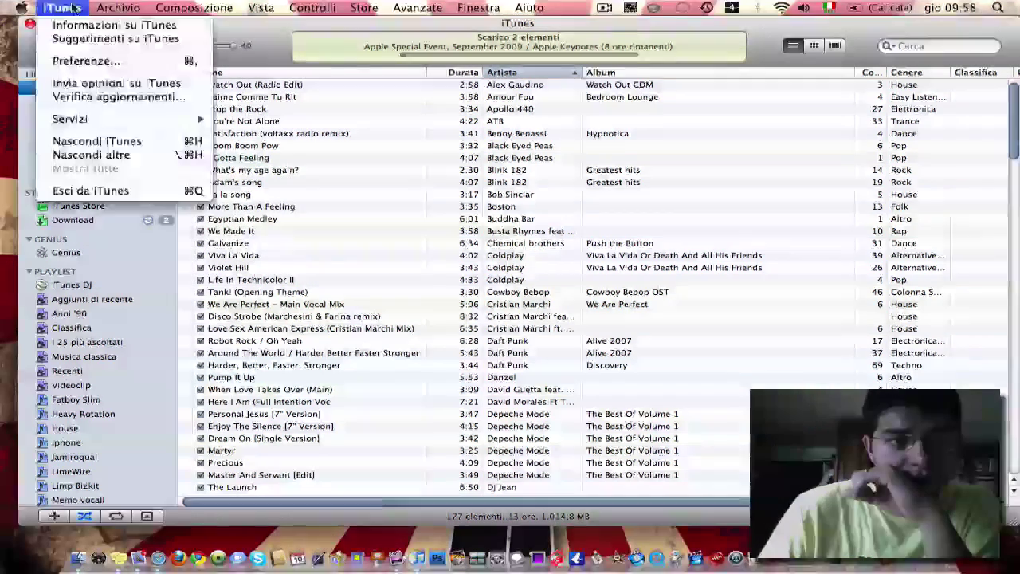
left_click(84, 61)
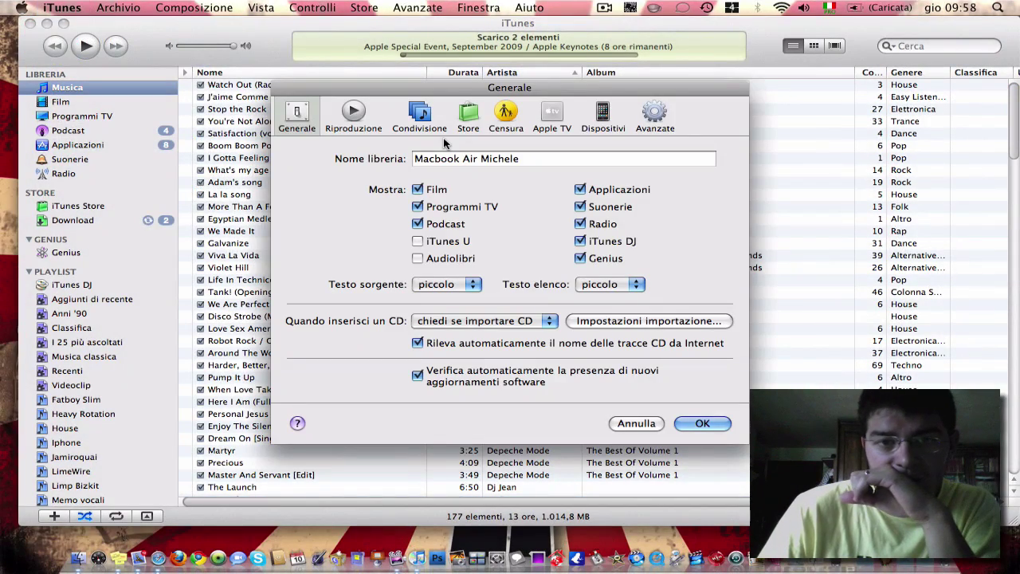
left_click(348, 108)
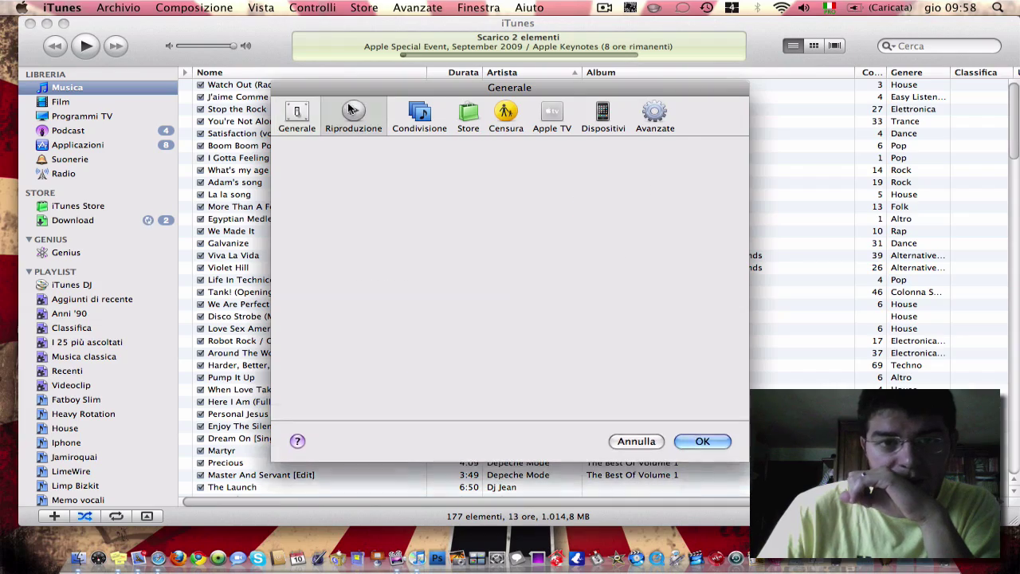
left_click(695, 441)
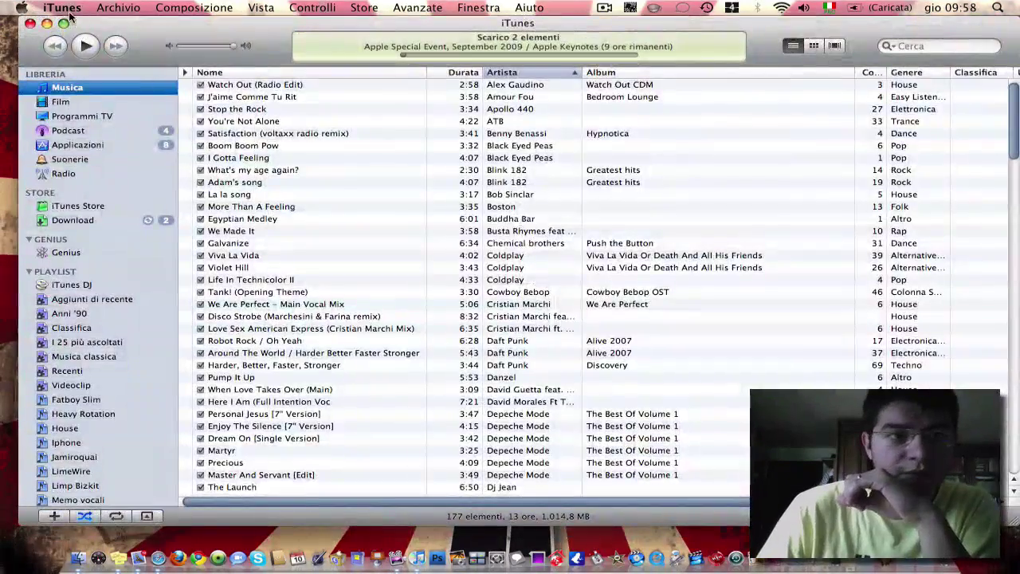
- View the iTunes version information and close its window
left_click(63, 9)
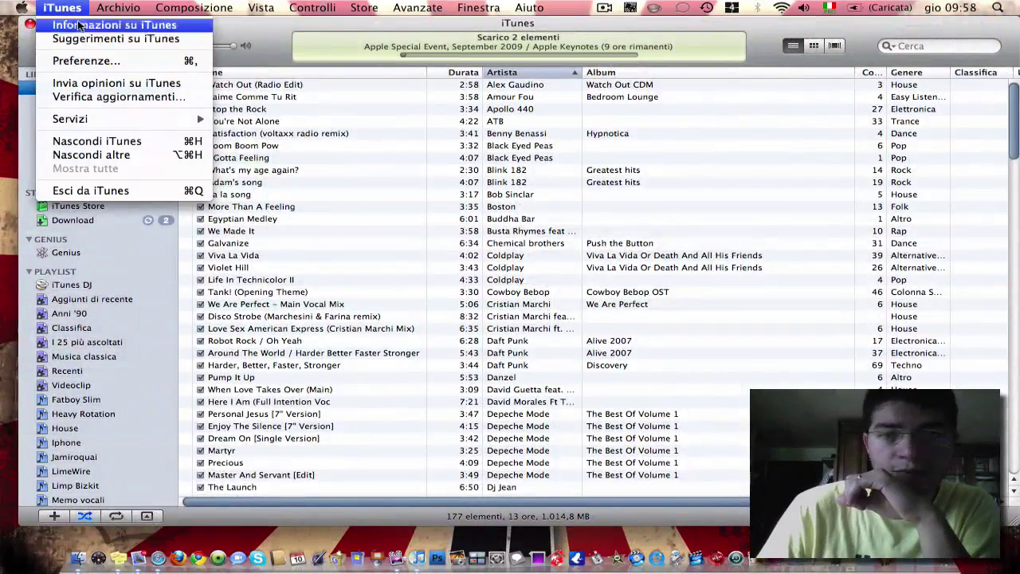
left_click(84, 25)
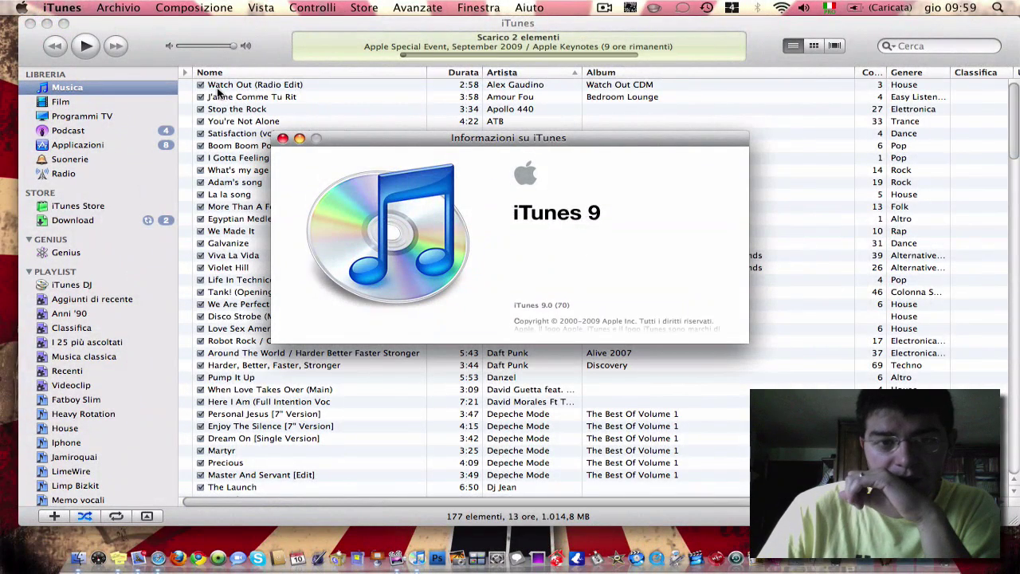
left_click(282, 138)
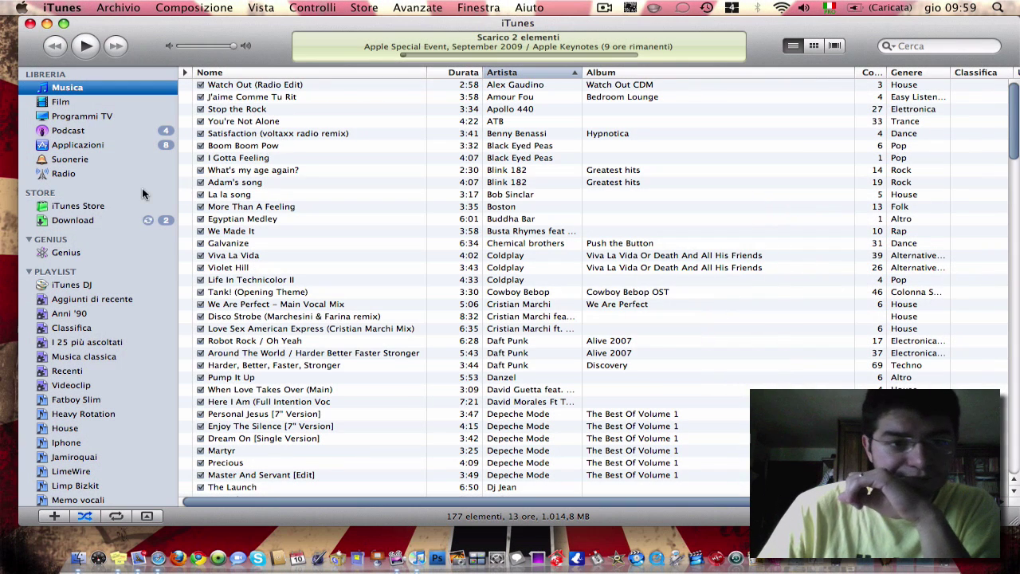
- View the Genius sign-in page and cancel signing in to the account
left_click(64, 252)
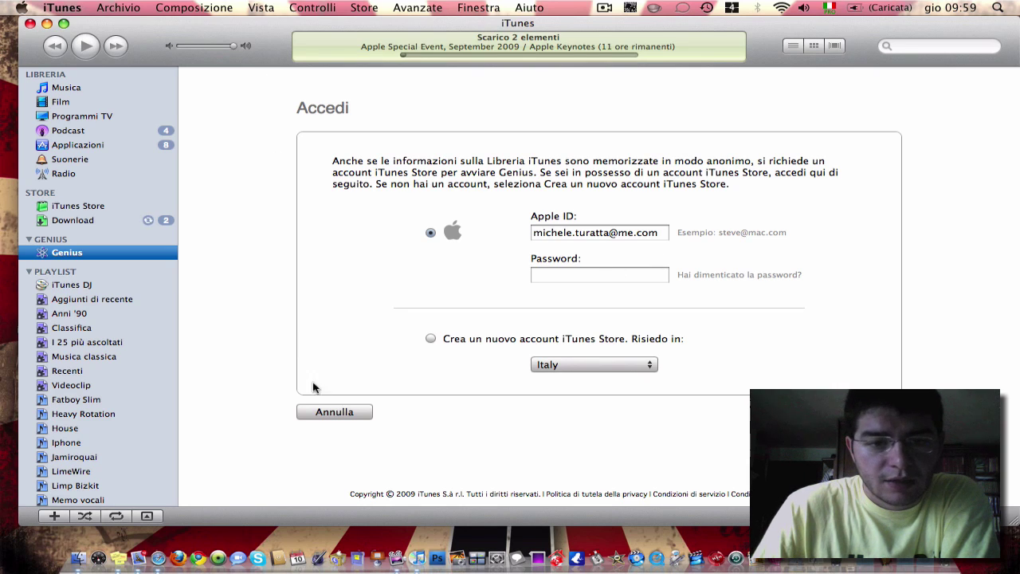
left_click(340, 415)
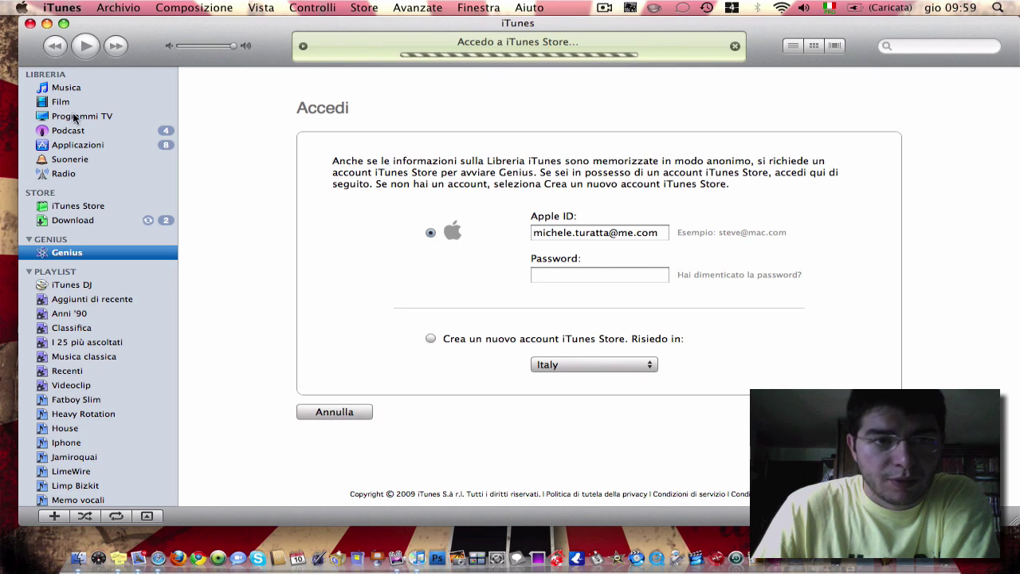
- Browse the iPhone and iPod touch applications in the library and return to the start of the list
left_click(77, 146)
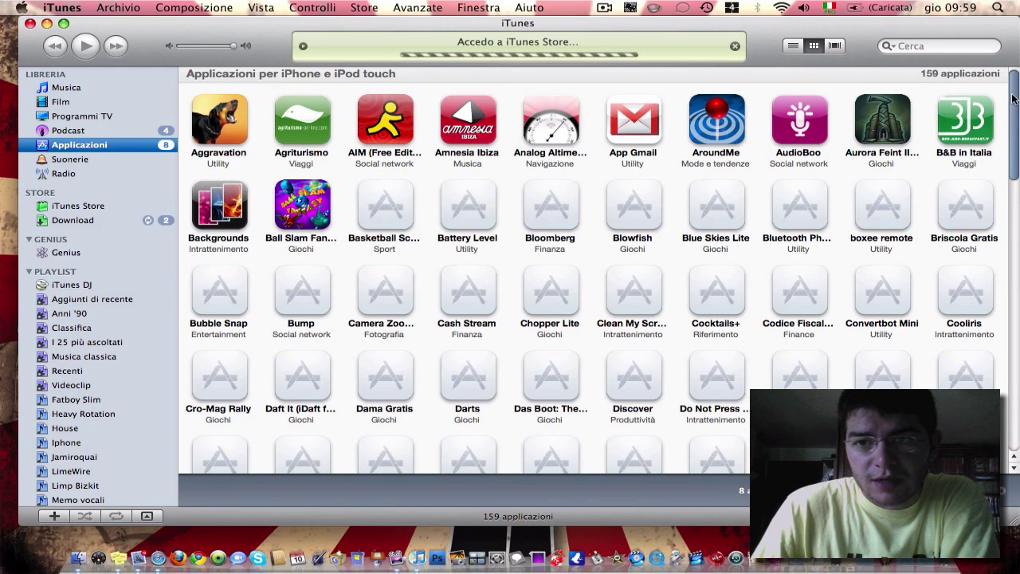
scroll(1015, 114, "down", 2)
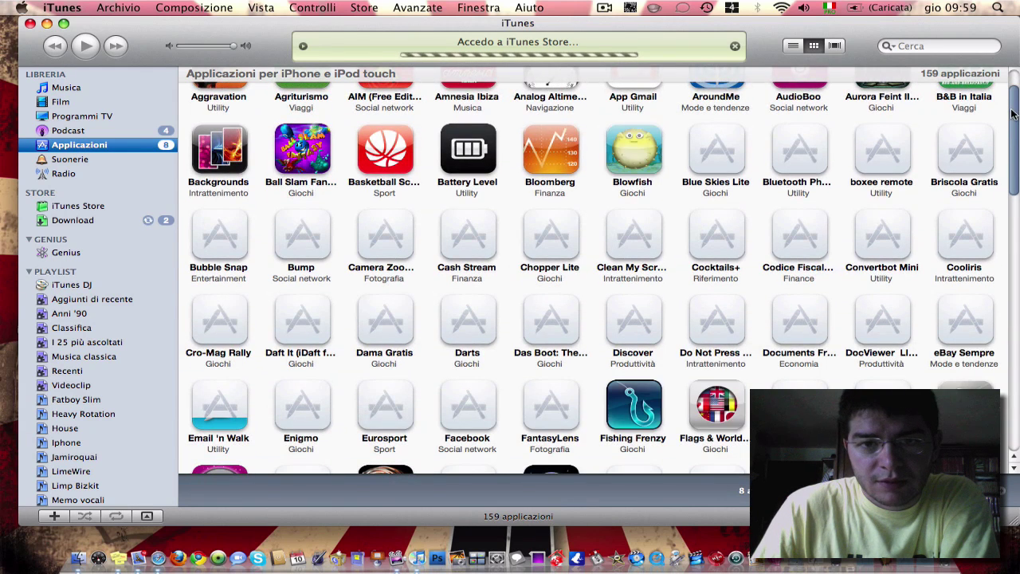
left_click_drag(1010, 118, 1018, 87)
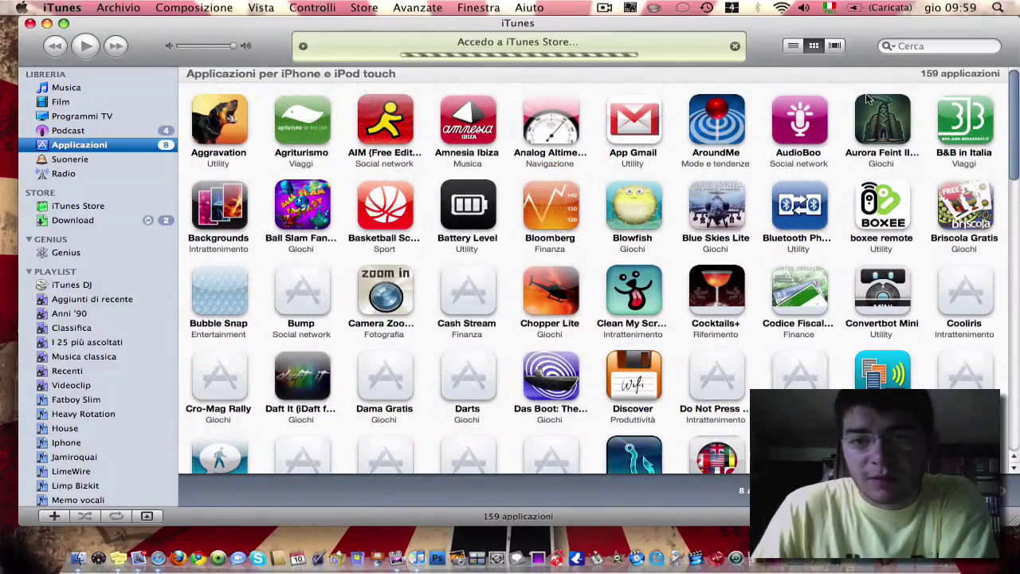
- Check the download list, visit the iTunes Store page and return to the downloads
left_click_drag(857, 31, 848, 32)
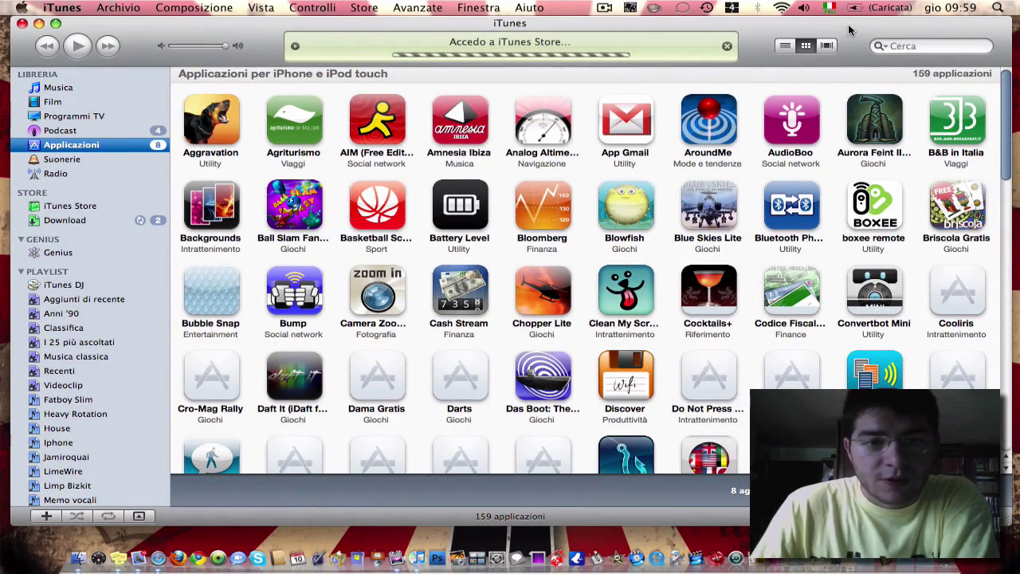
left_click(104, 222)
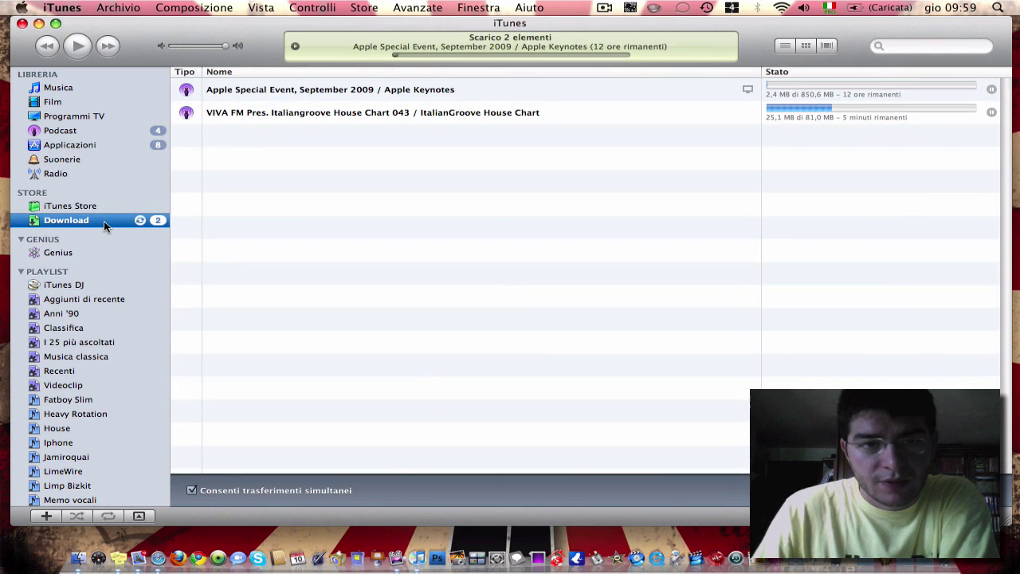
left_click(119, 206)
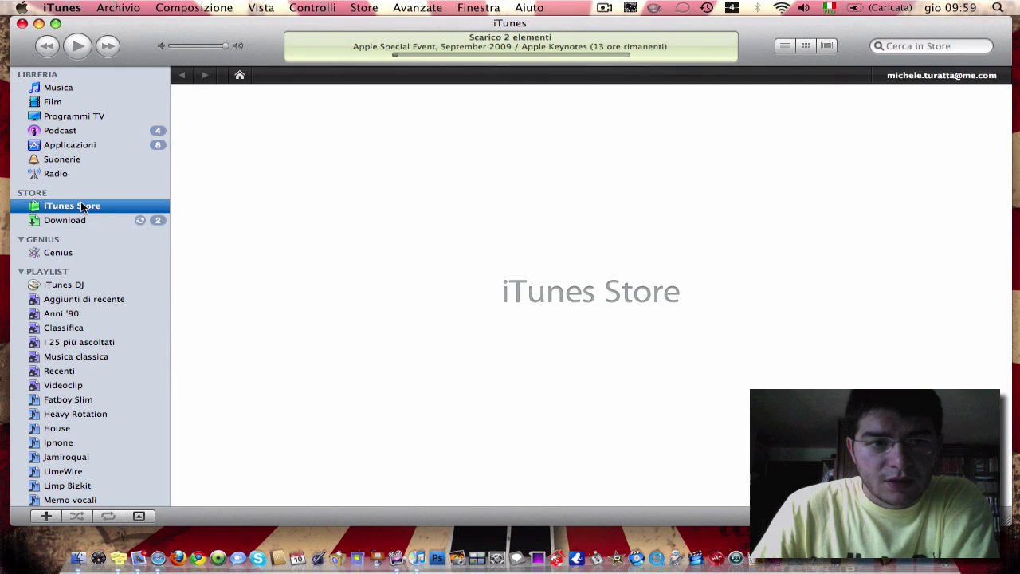
left_click(102, 218)
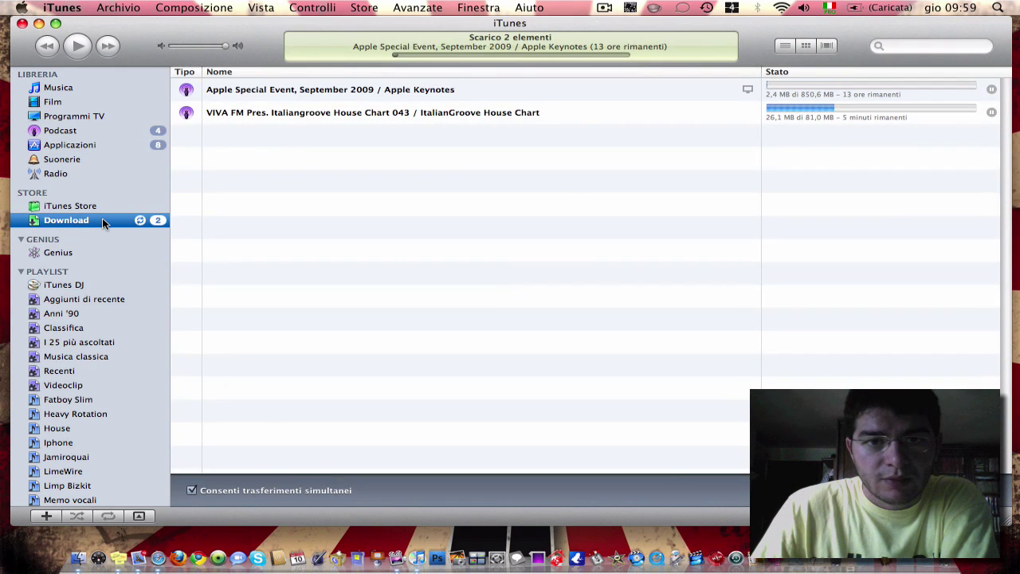
- Look through the Podcast, Applicazioni and Suonerie sections of the library
left_click(106, 133)
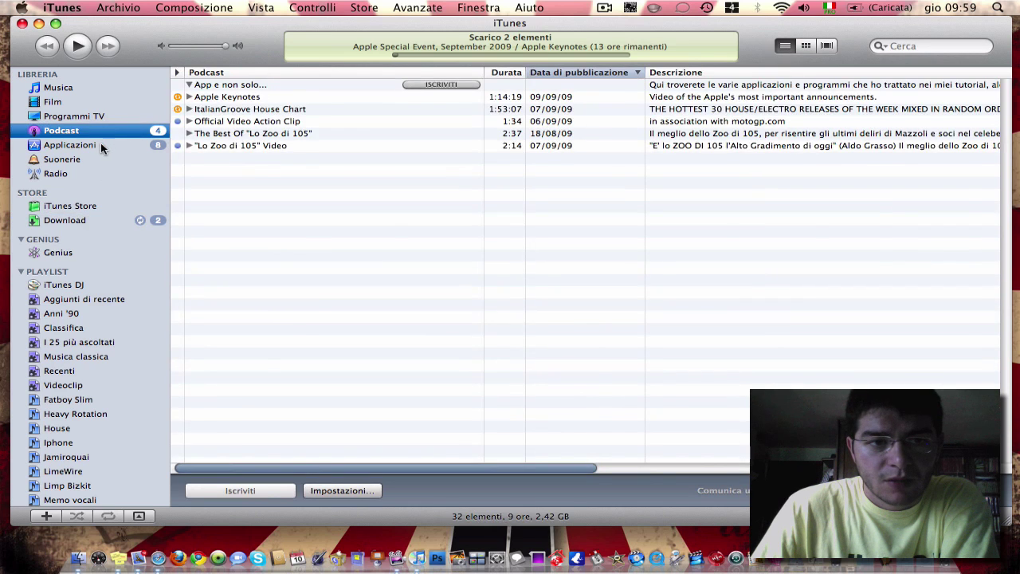
left_click(100, 146)
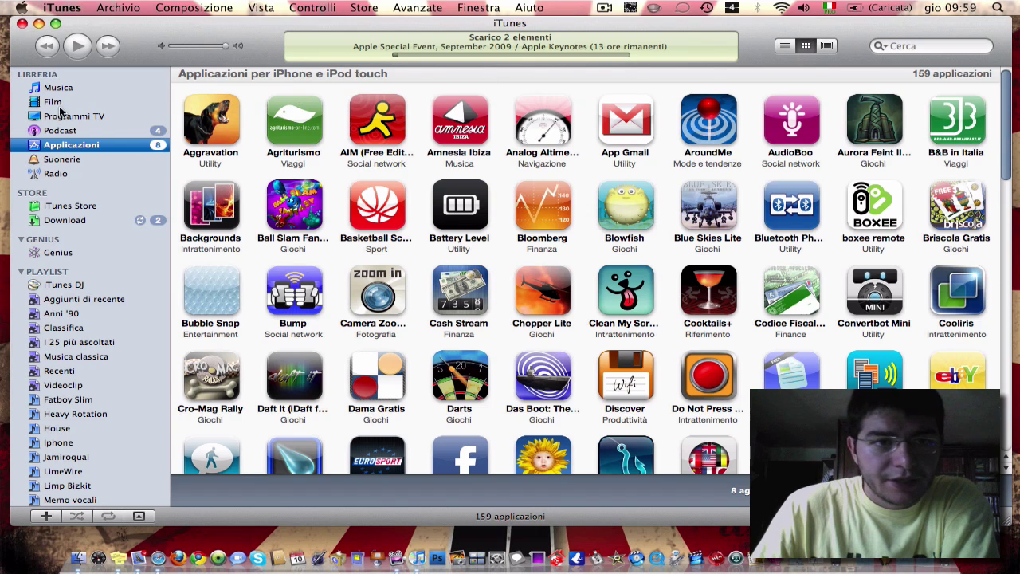
left_click(62, 130)
left_click(64, 159)
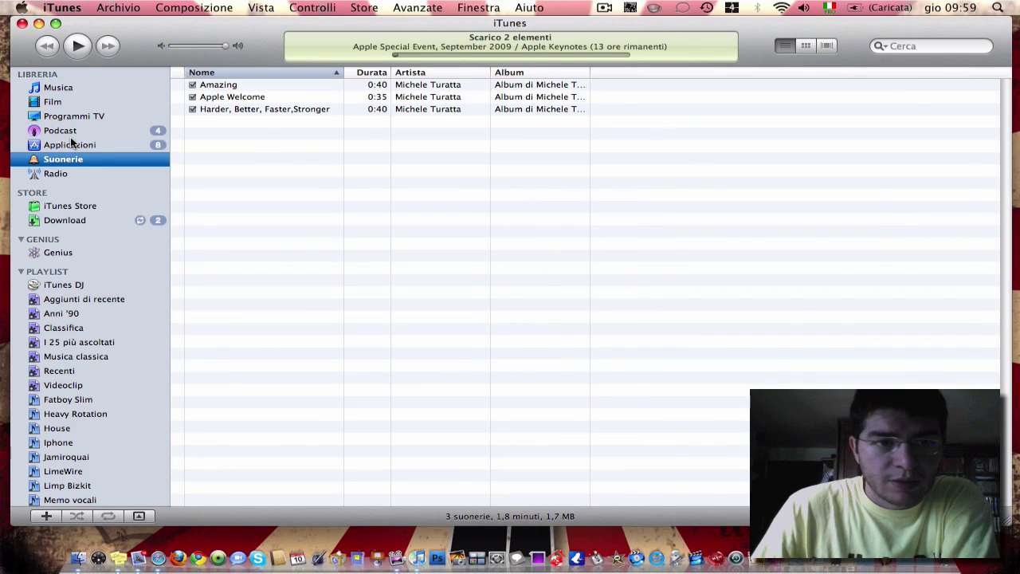
left_click(73, 144)
left_click(70, 159)
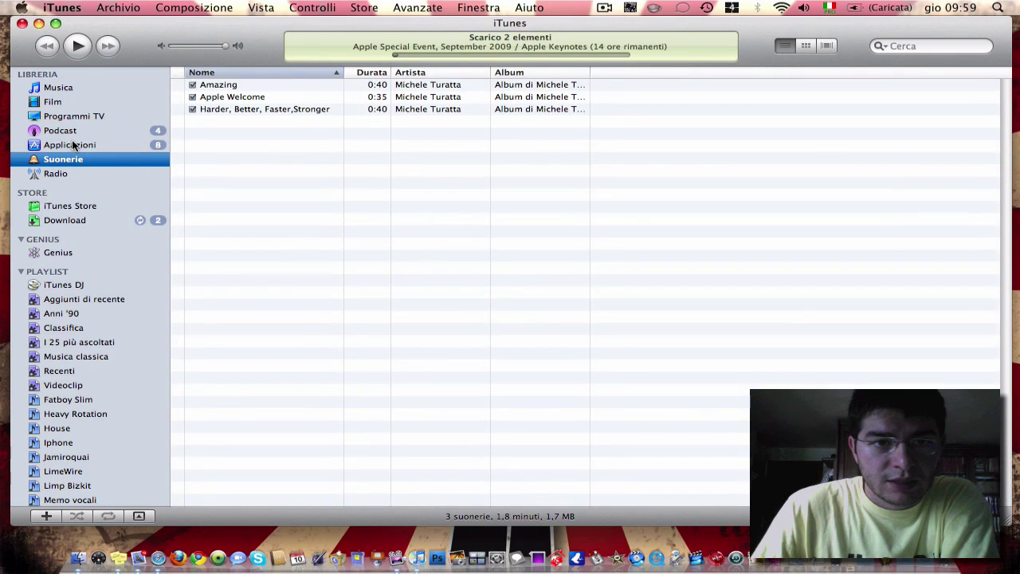
left_click(71, 144)
- View the Musica library, the downloads and the Programmi TV page, ending on the Musica song list
left_click(56, 90)
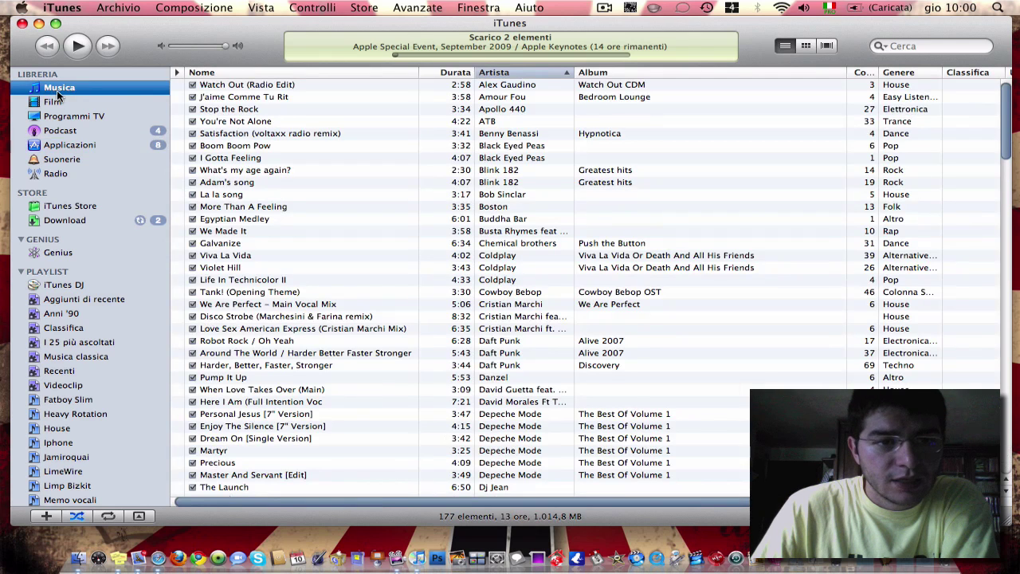
left_click(100, 222)
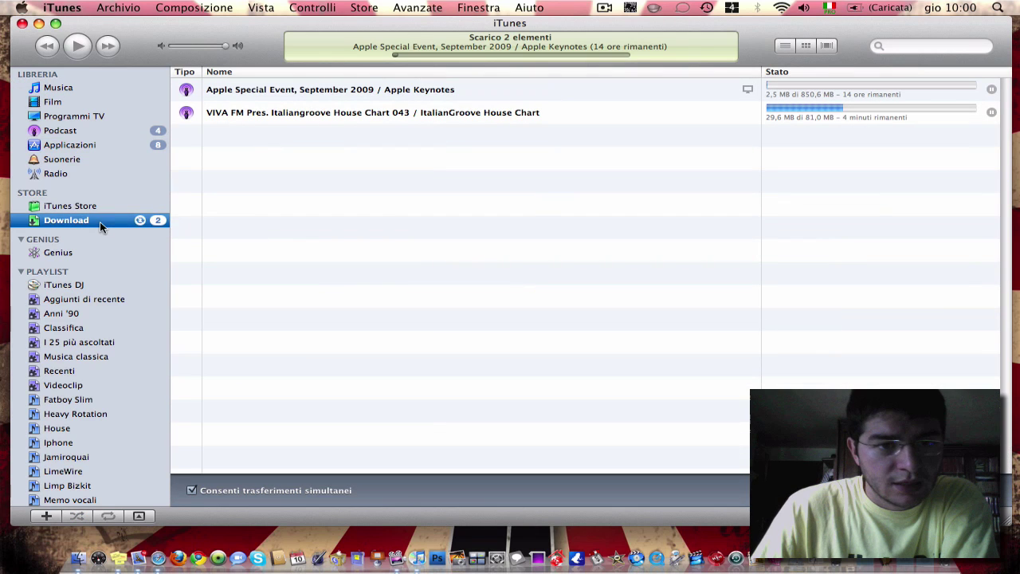
left_click(94, 116)
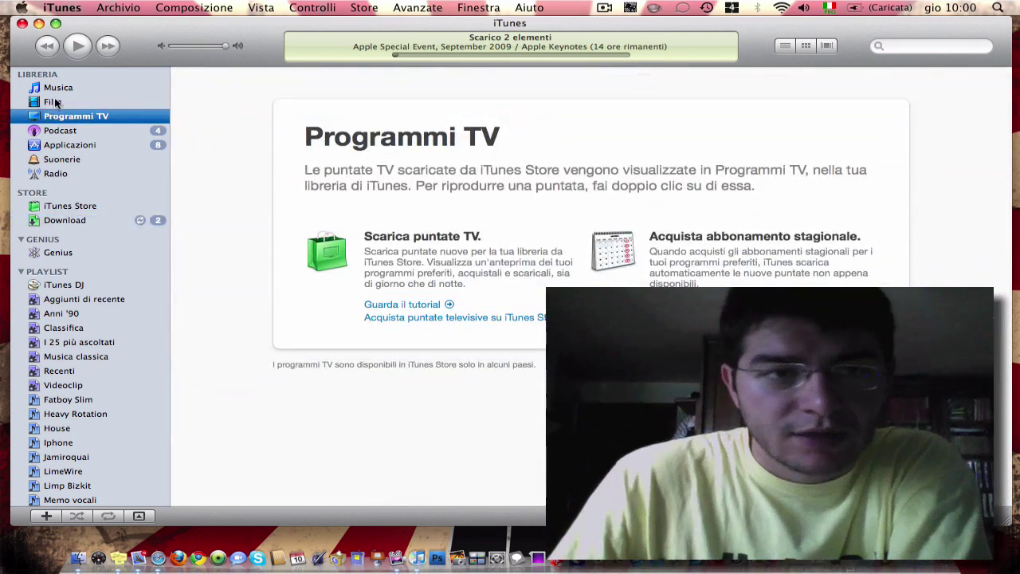
left_click(63, 87)
left_click_drag(261, 35, 253, 35)
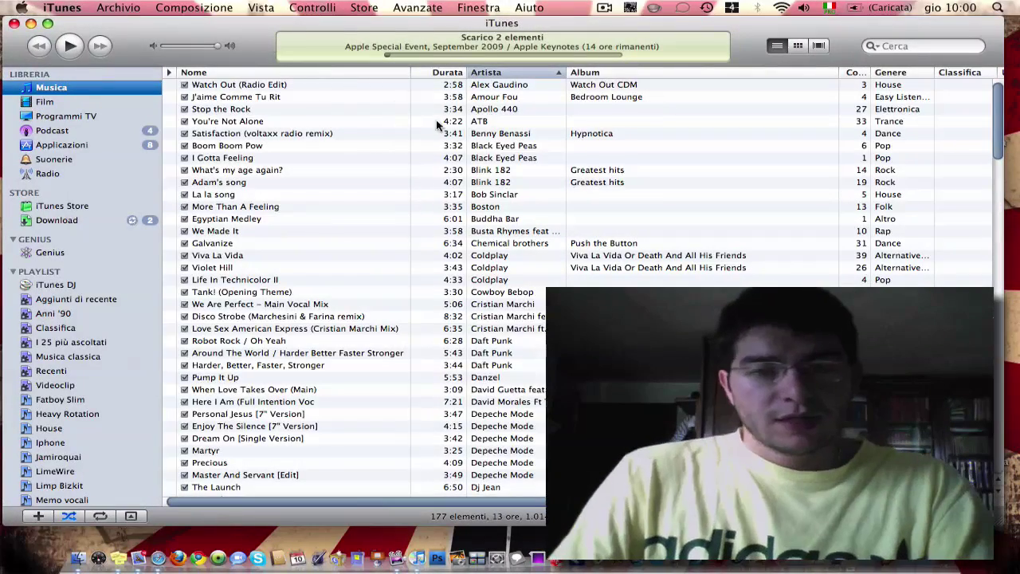
mouse_move(220, 32)
left_mouse_down()
mouse_move(234, 72)
mouse_move(224, 13)
left_mouse_up()
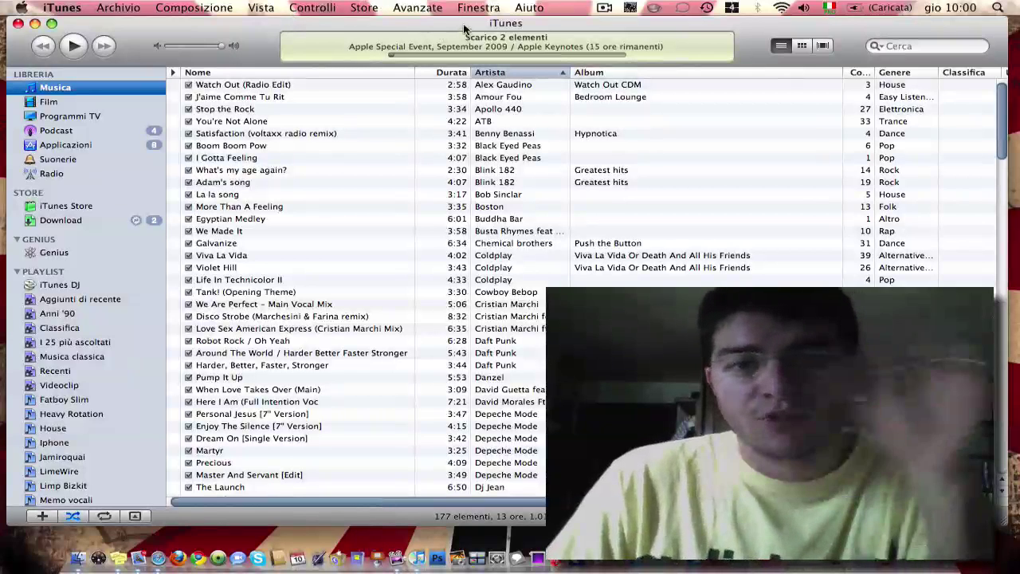
left_click_drag(463, 23, 462, 23)
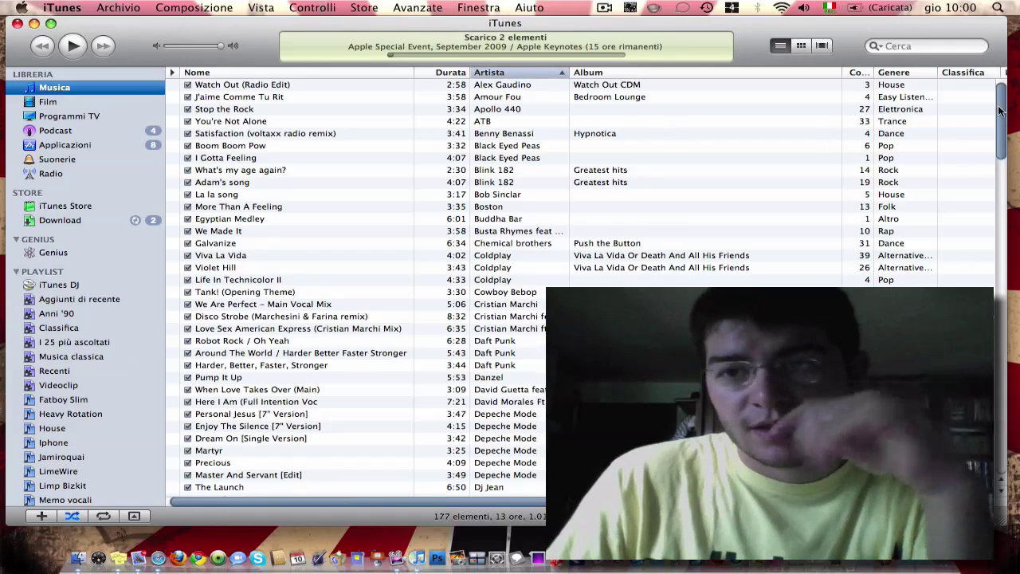
mouse_move(1000, 110)
left_mouse_down()
mouse_move(1001, 119)
mouse_move(1003, 100)
left_mouse_up()
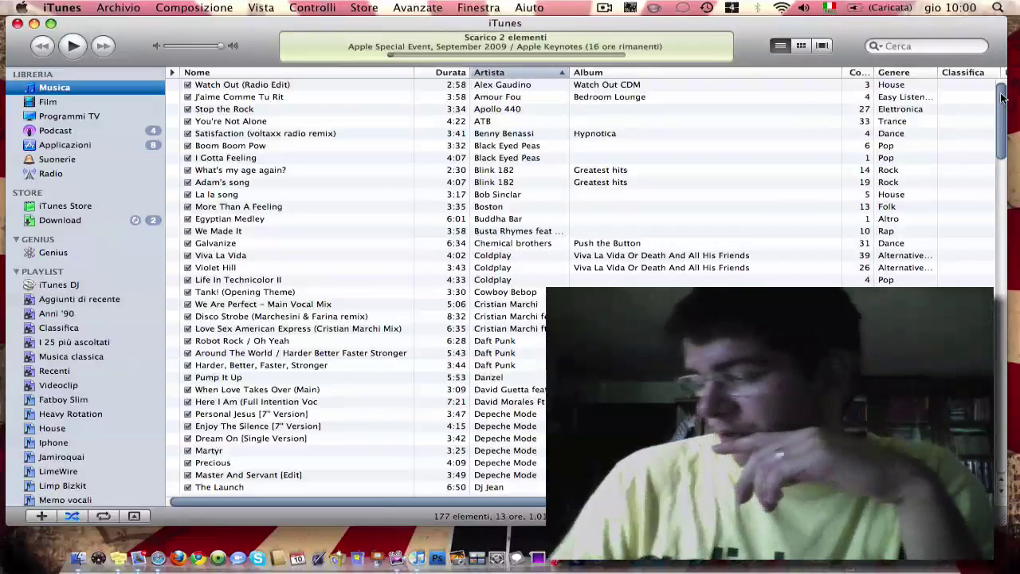